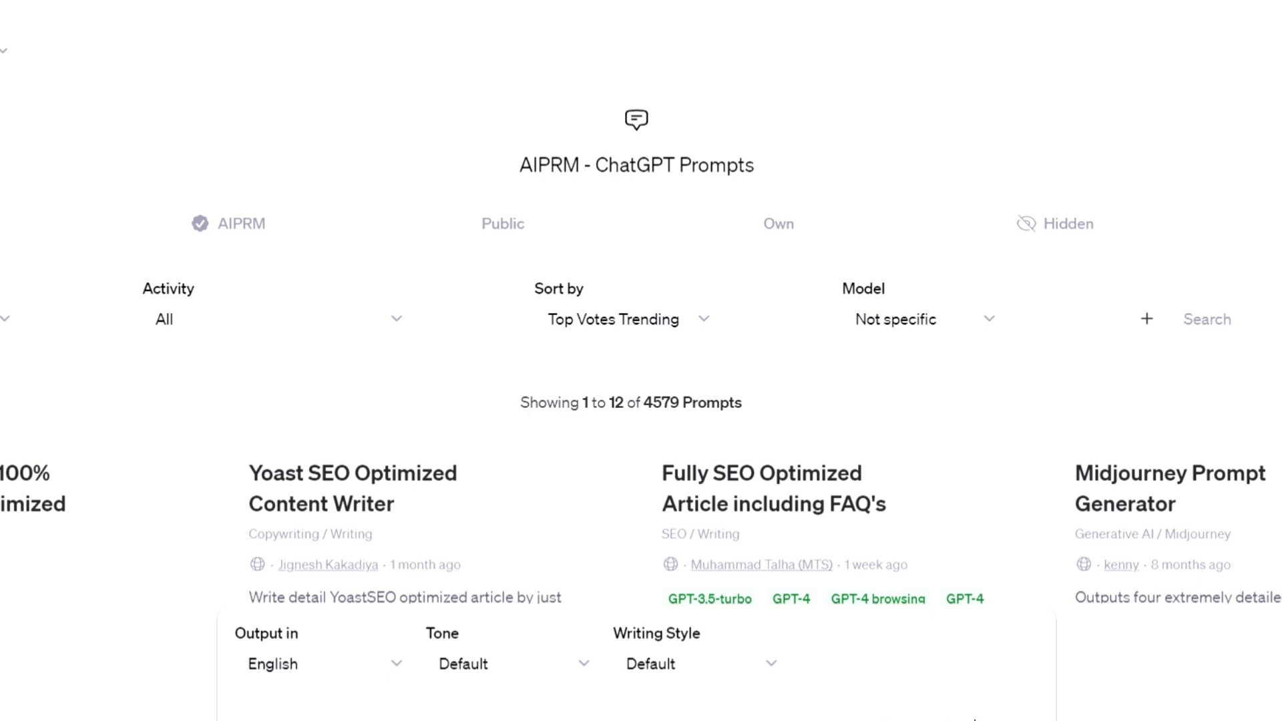
Step: Send the 'I am a complete beginner in French…' prompt asking for a step-by-step mastery plan
{"action": "key", "text": "ctrl+v"}
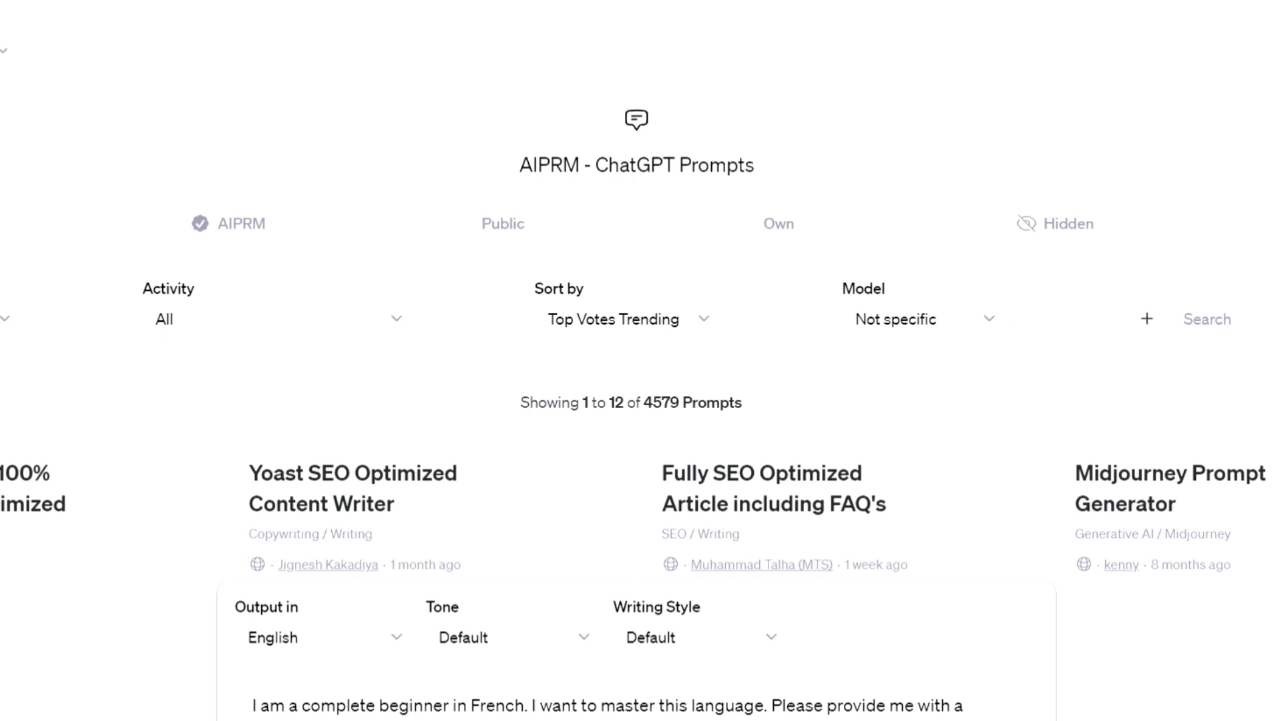
{"action": "key", "text": "Return"}
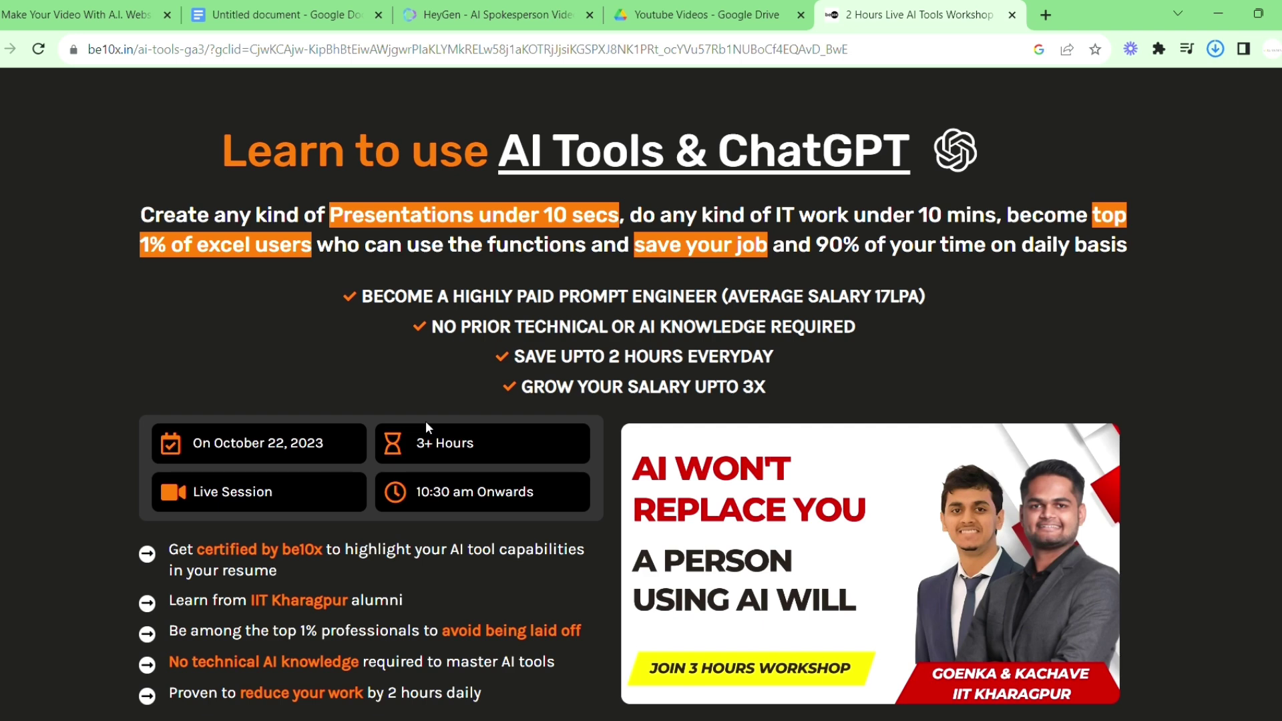
Step: Scroll the be10x AI tools workshop page past the reviews to 'Why join this course?'
{"action": "scroll", "coordinate": [427, 424], "scroll_direction": "down", "scroll_amount": 3}
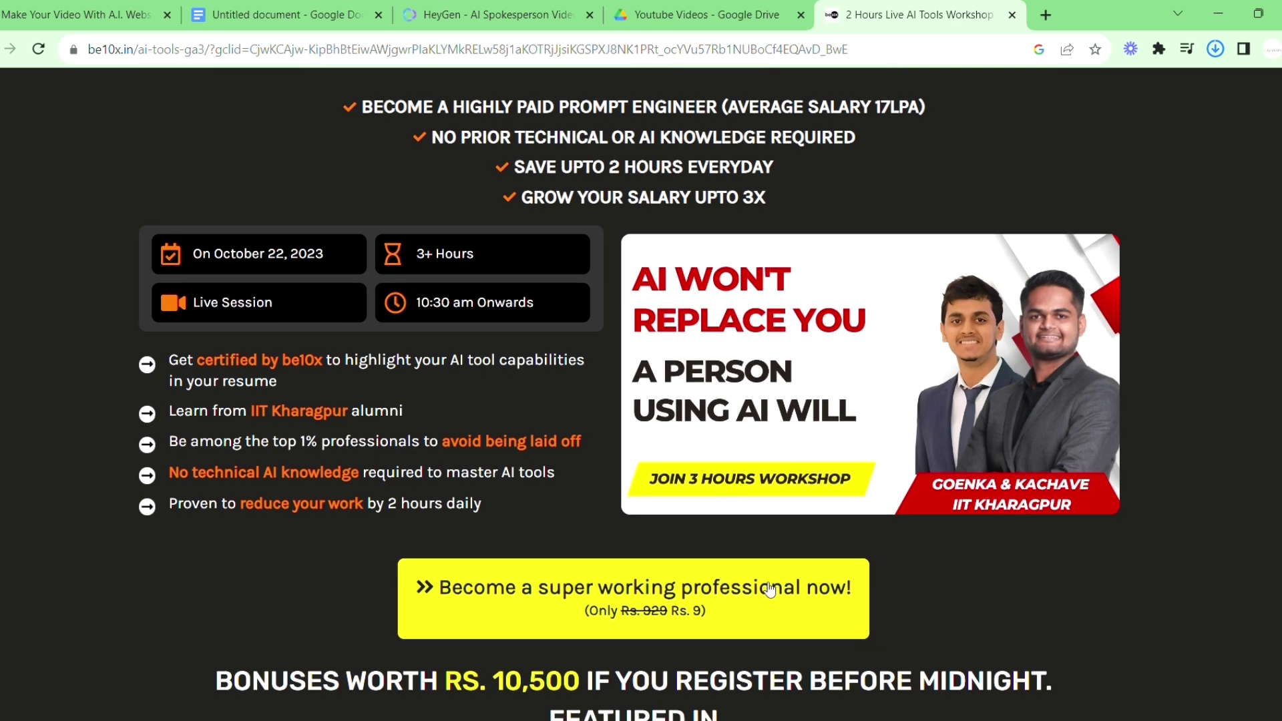
{"action": "scroll", "coordinate": [770, 589], "scroll_direction": "down", "scroll_amount": 4}
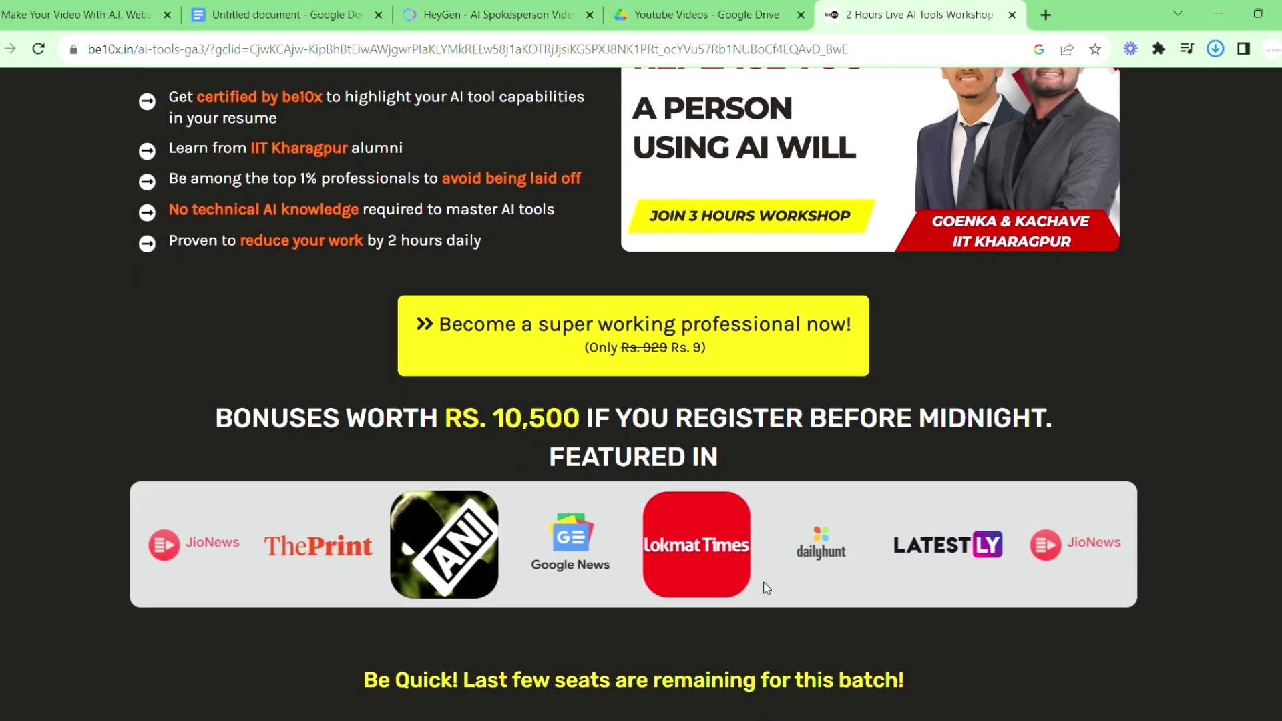
{"action": "scroll", "coordinate": [767, 588], "scroll_direction": "down", "scroll_amount": 3}
{"action": "scroll", "coordinate": [772, 590], "scroll_direction": "down", "scroll_amount": 3}
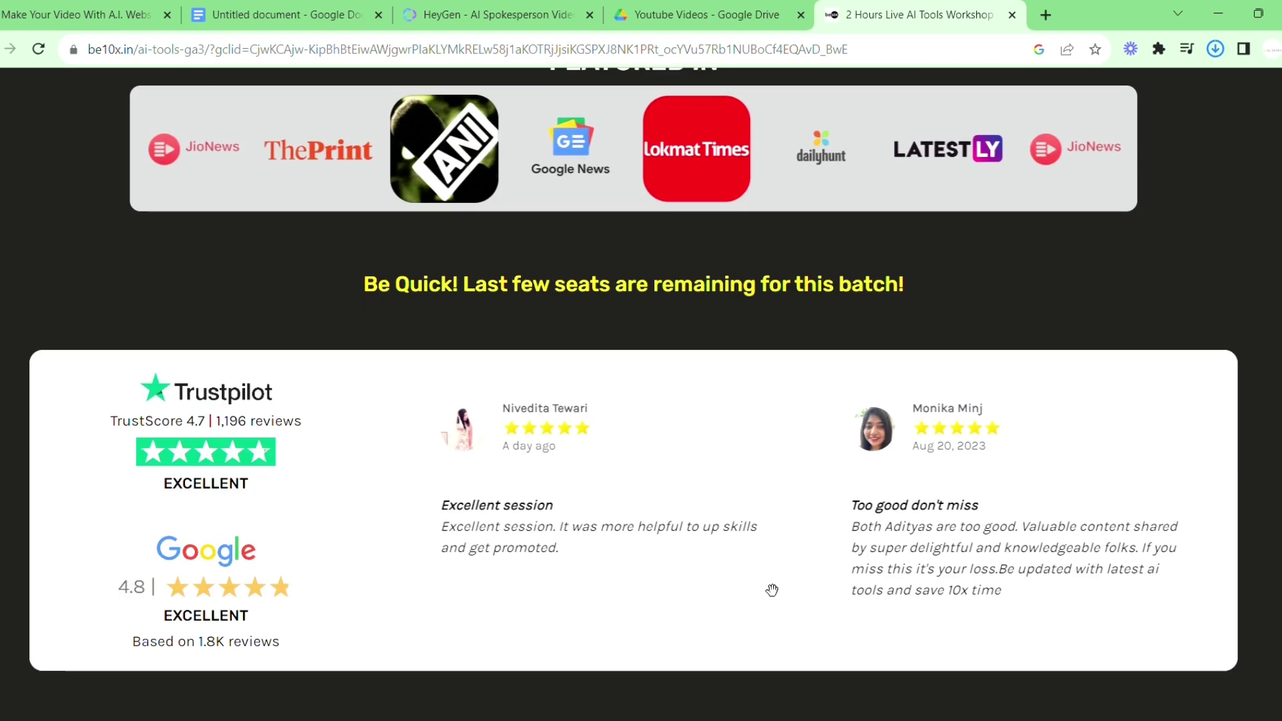
{"action": "scroll", "coordinate": [772, 589], "scroll_direction": "down", "scroll_amount": 1}
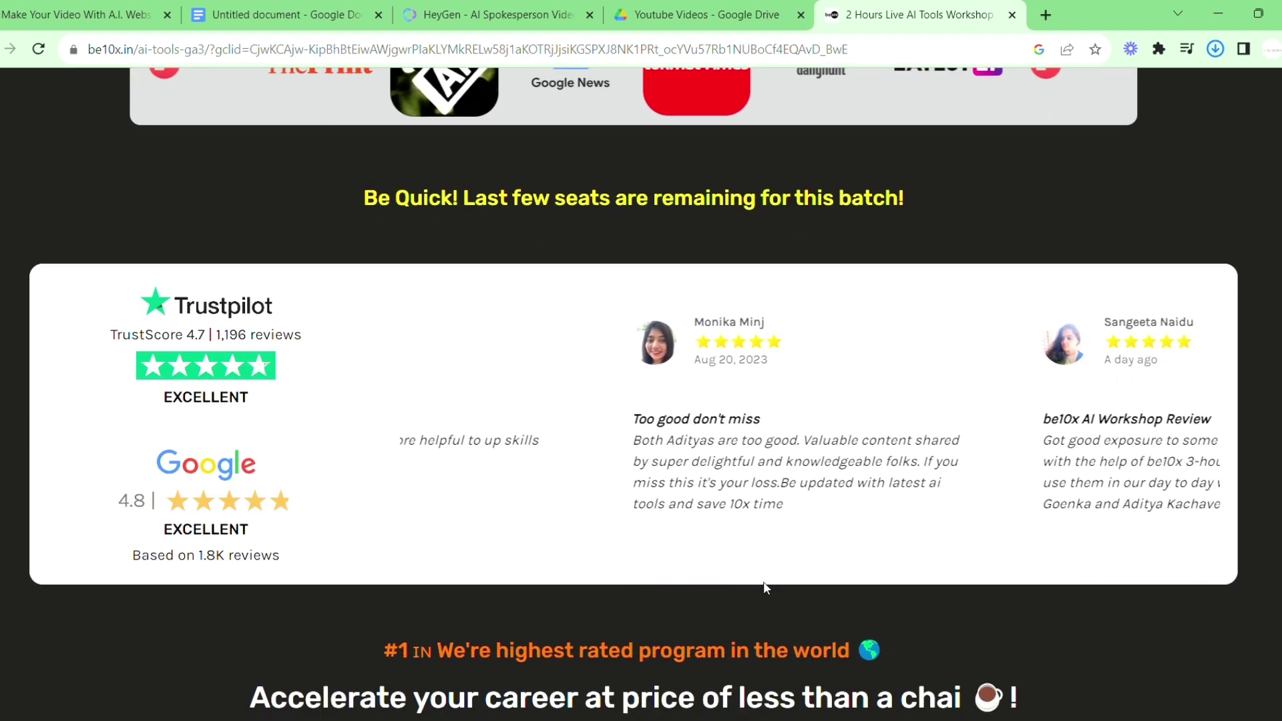
{"action": "scroll", "coordinate": [767, 574], "scroll_direction": "down", "scroll_amount": 2}
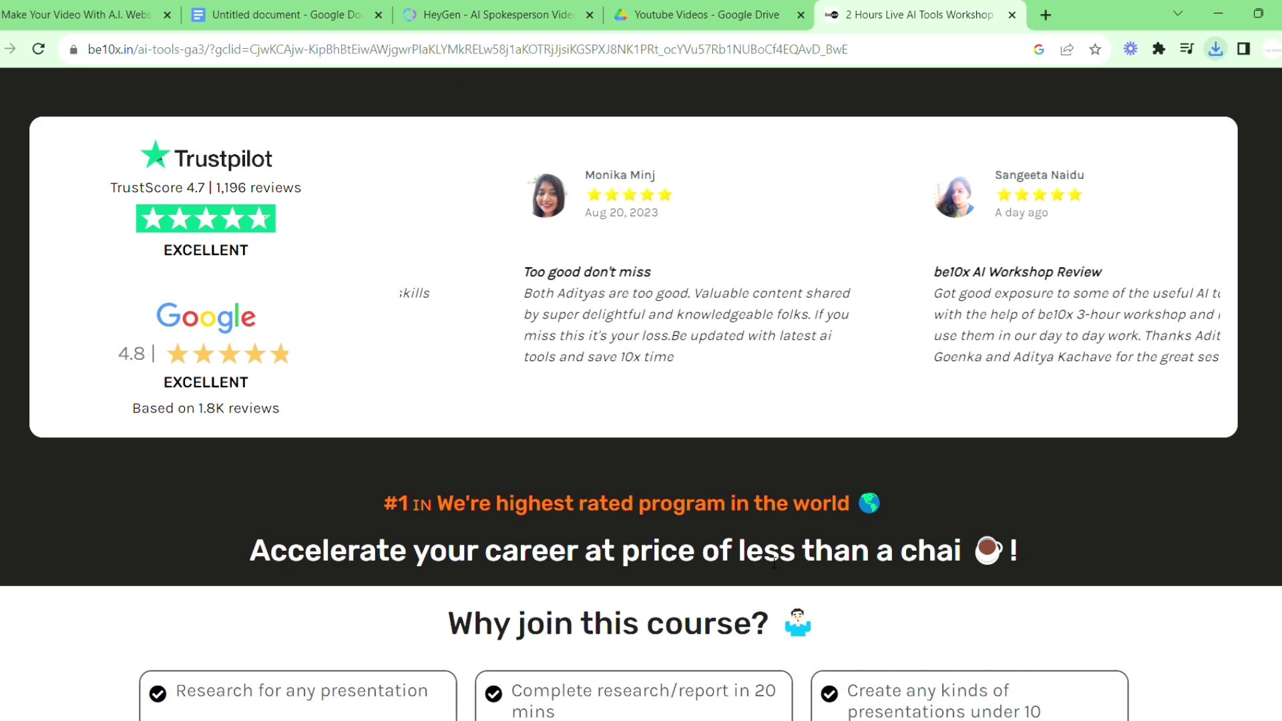
{"action": "scroll", "coordinate": [774, 562], "scroll_direction": "down", "scroll_amount": 2}
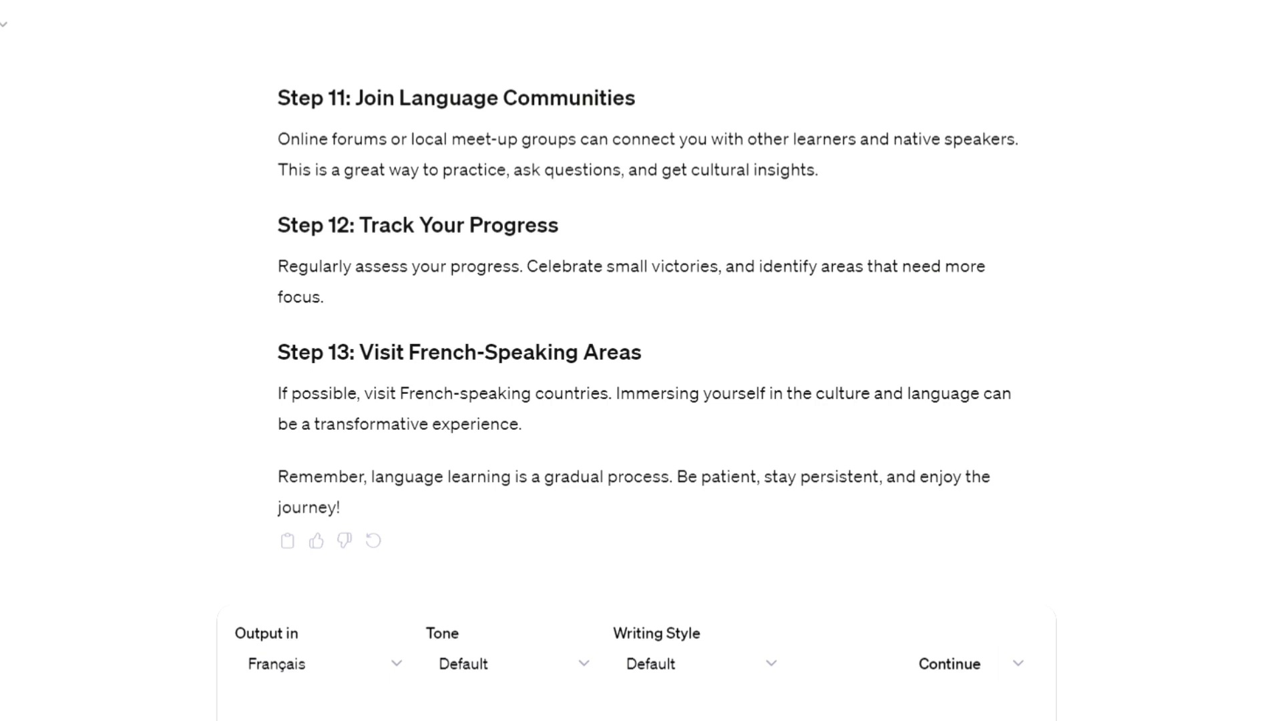
Step: Send the request for internet resources a French beginner can use
{"action": "scroll", "coordinate": [641, 360], "scroll_direction": "down", "scroll_amount": 1}
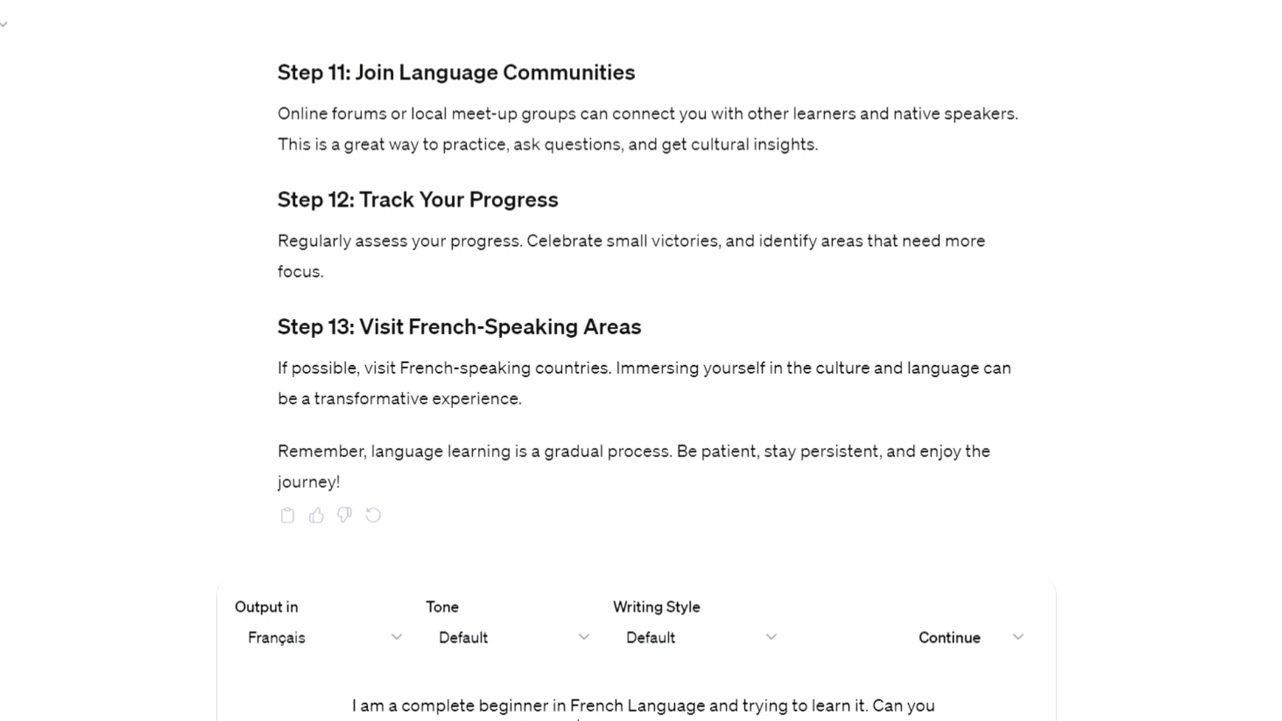
{"action": "scroll", "coordinate": [641, 361], "scroll_direction": "down", "scroll_amount": 1}
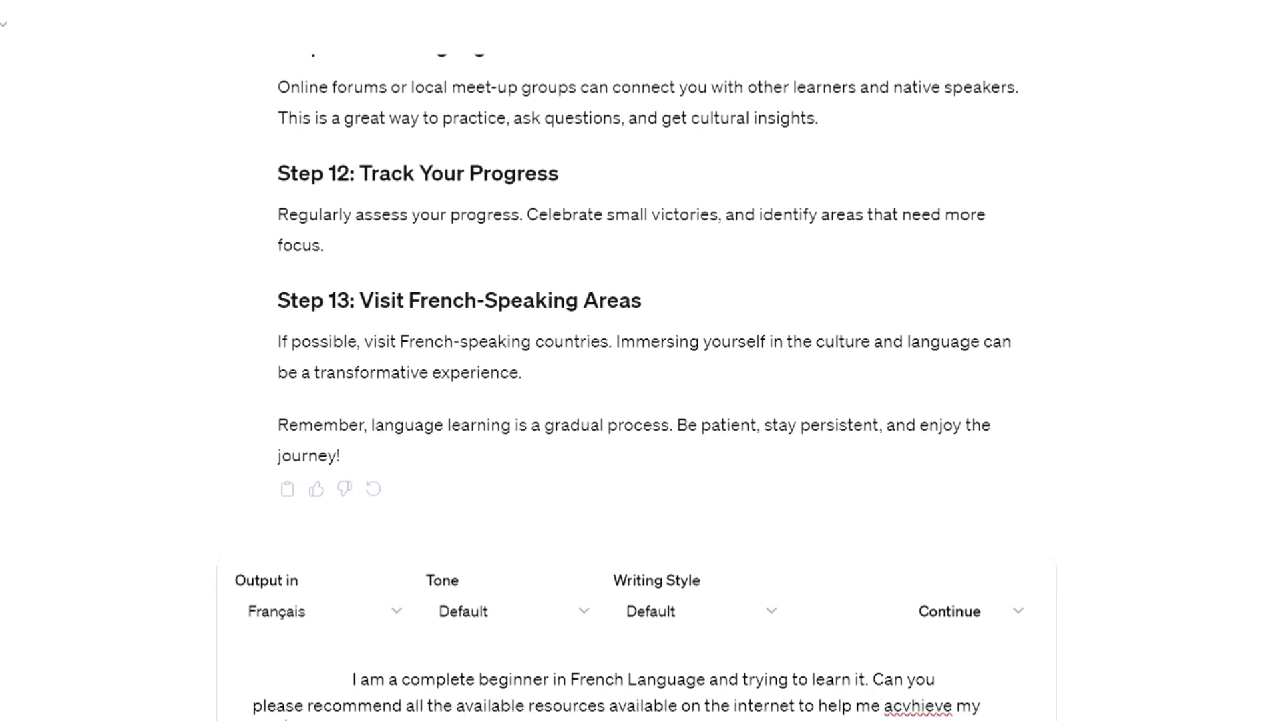
{"action": "key", "text": "Return"}
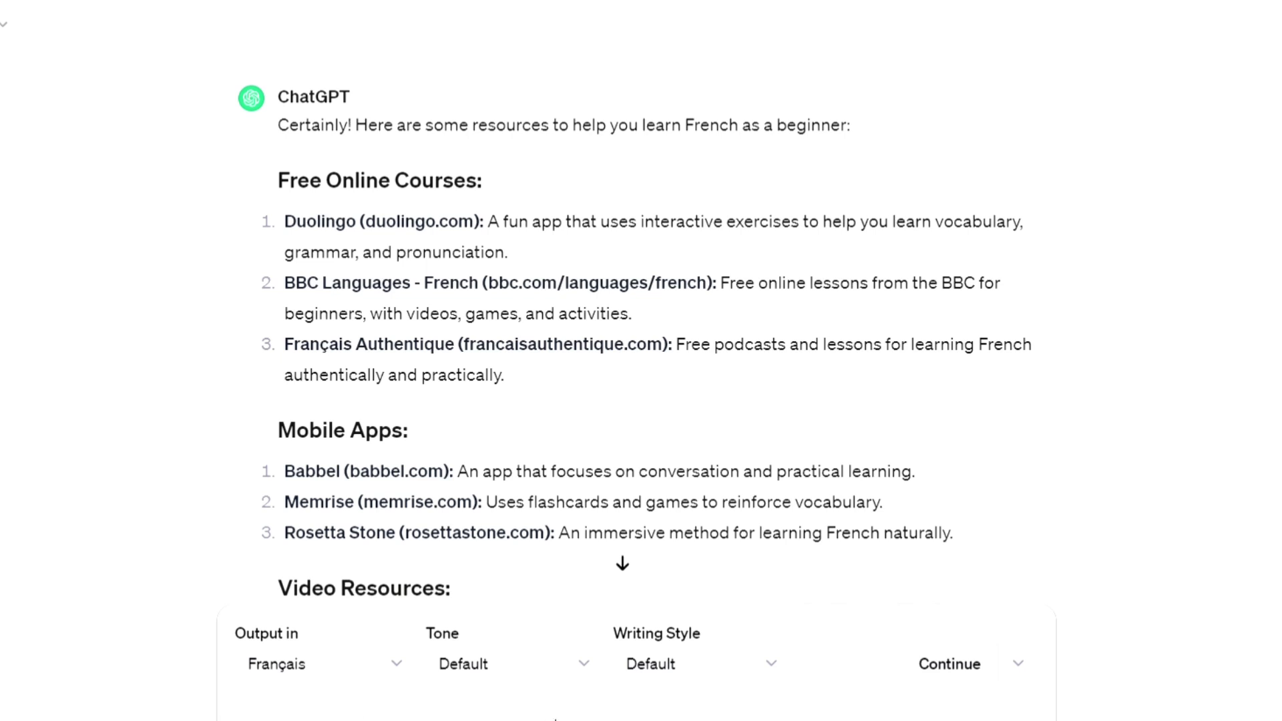
Step: Jump to the latest reply and send the '100 most common french words' prompt
{"action": "left_click", "coordinate": [622, 563]}
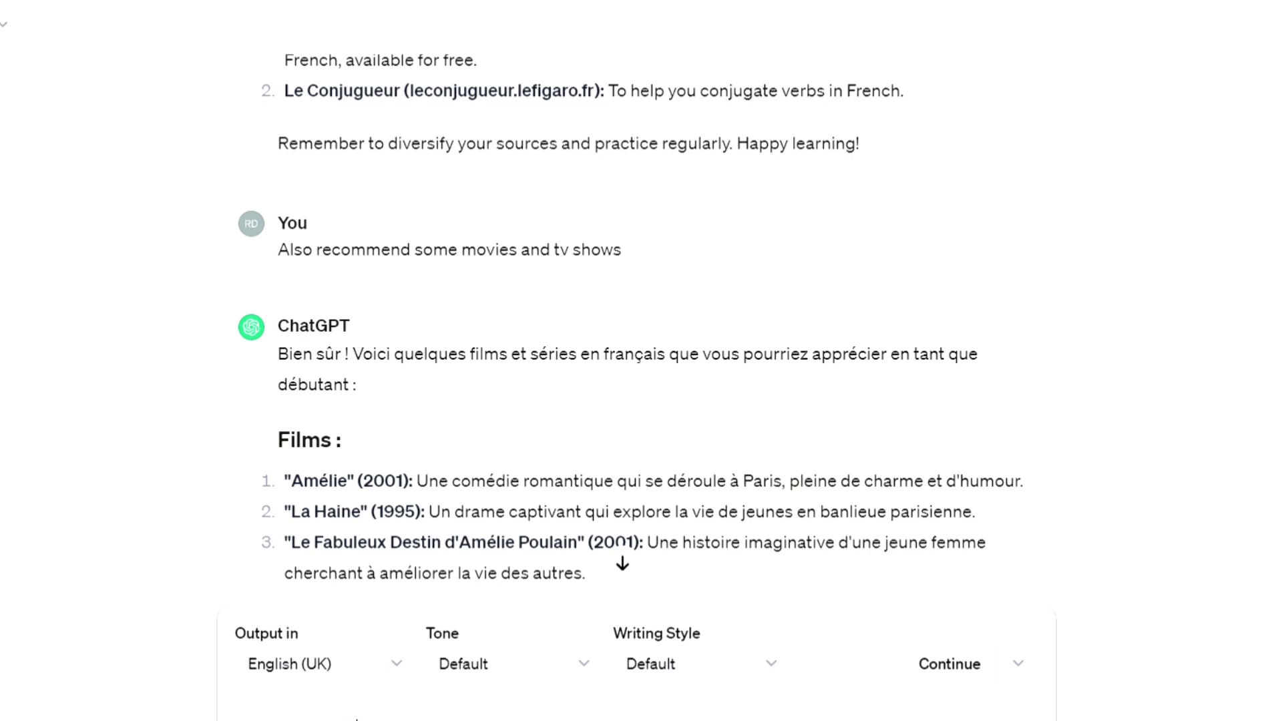
{"action": "key", "text": "ctrl+v"}
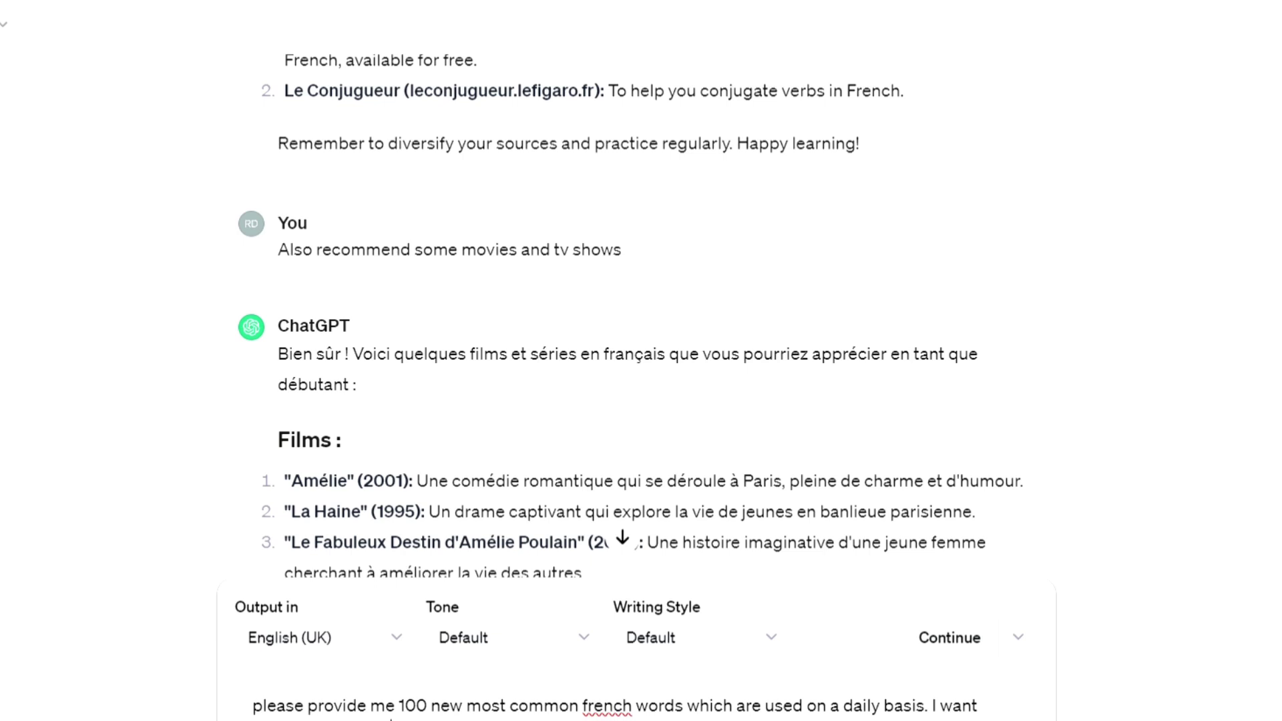
{"action": "key", "text": "Return"}
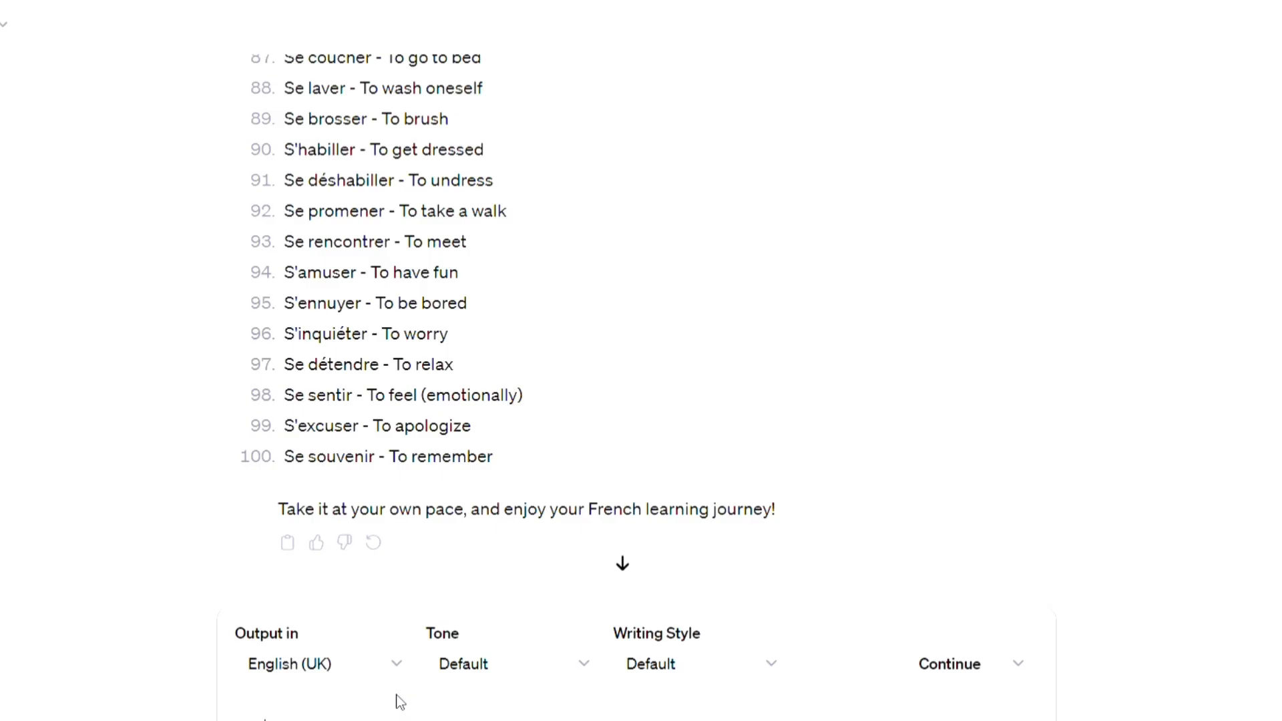
Step: Send the 'Help me practice my speaking skills…' prompt for a corrected weather conversation
{"action": "type", "text": "Now"}
{"action": "key", "text": "ctrl+v"}
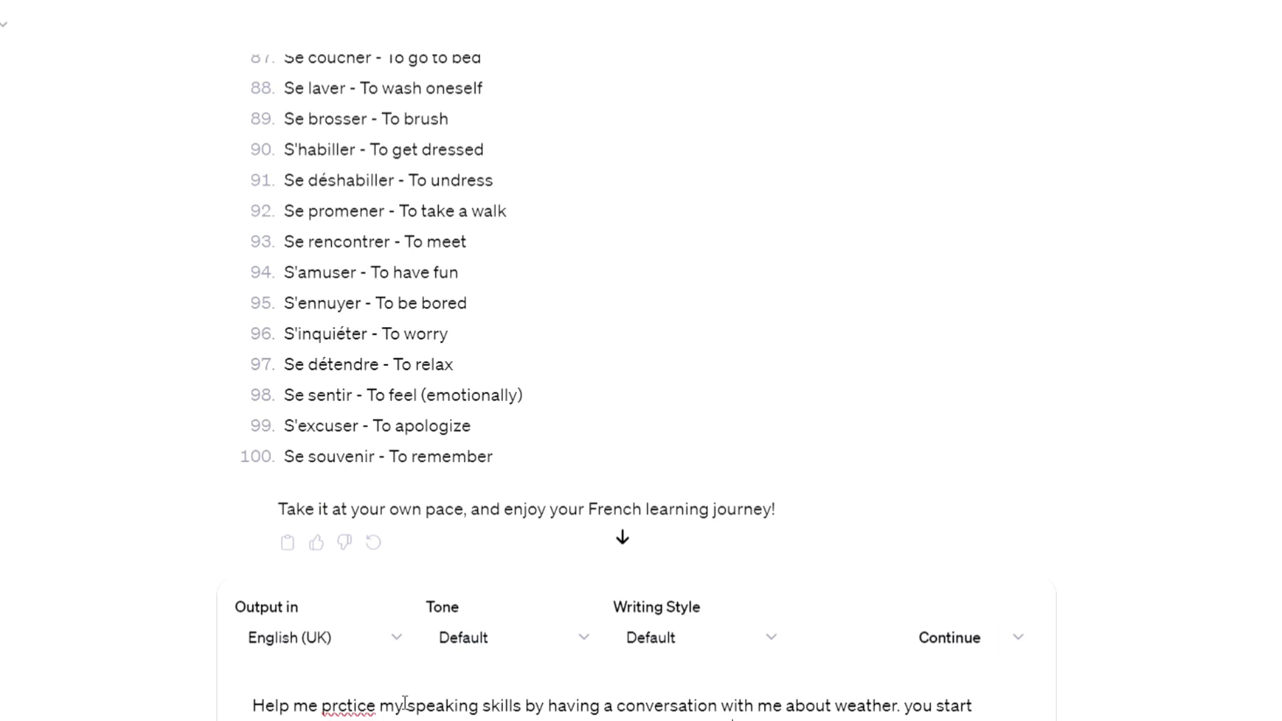
{"action": "key", "text": "Return"}
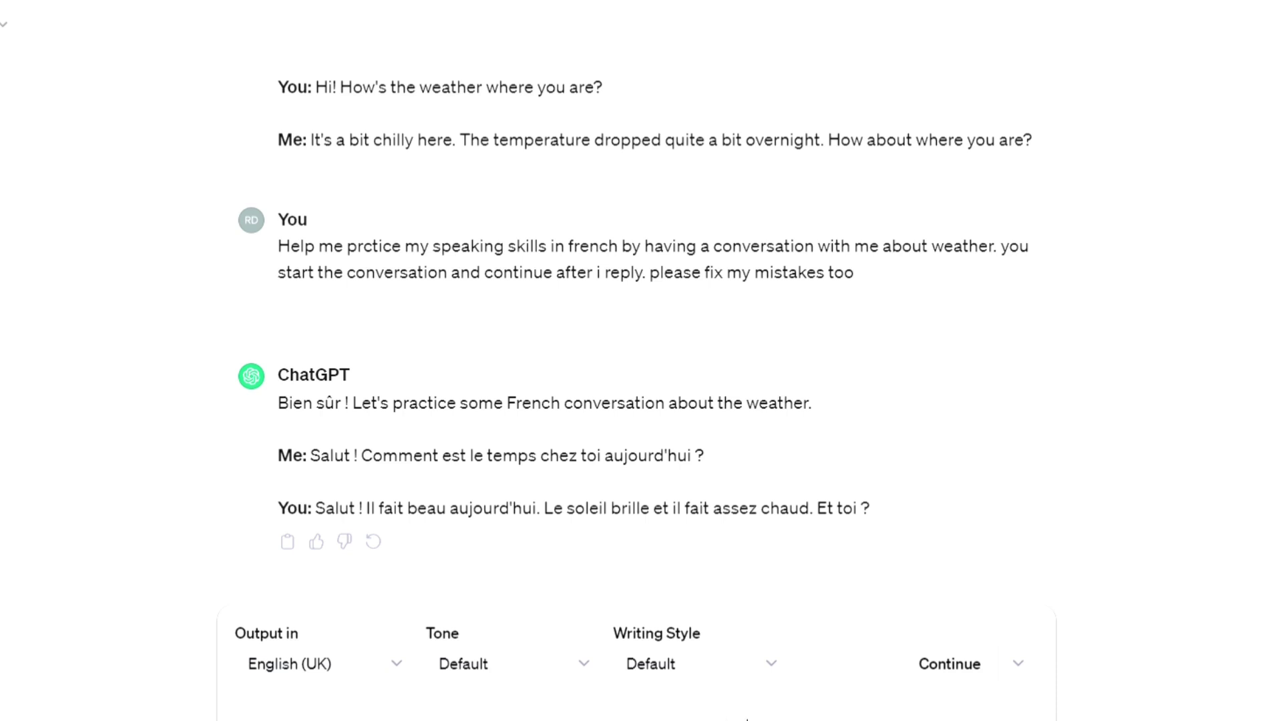
Step: Ask for a random French situation to respond to, then a French grammar roadmap
{"action": "key", "text": "Return"}
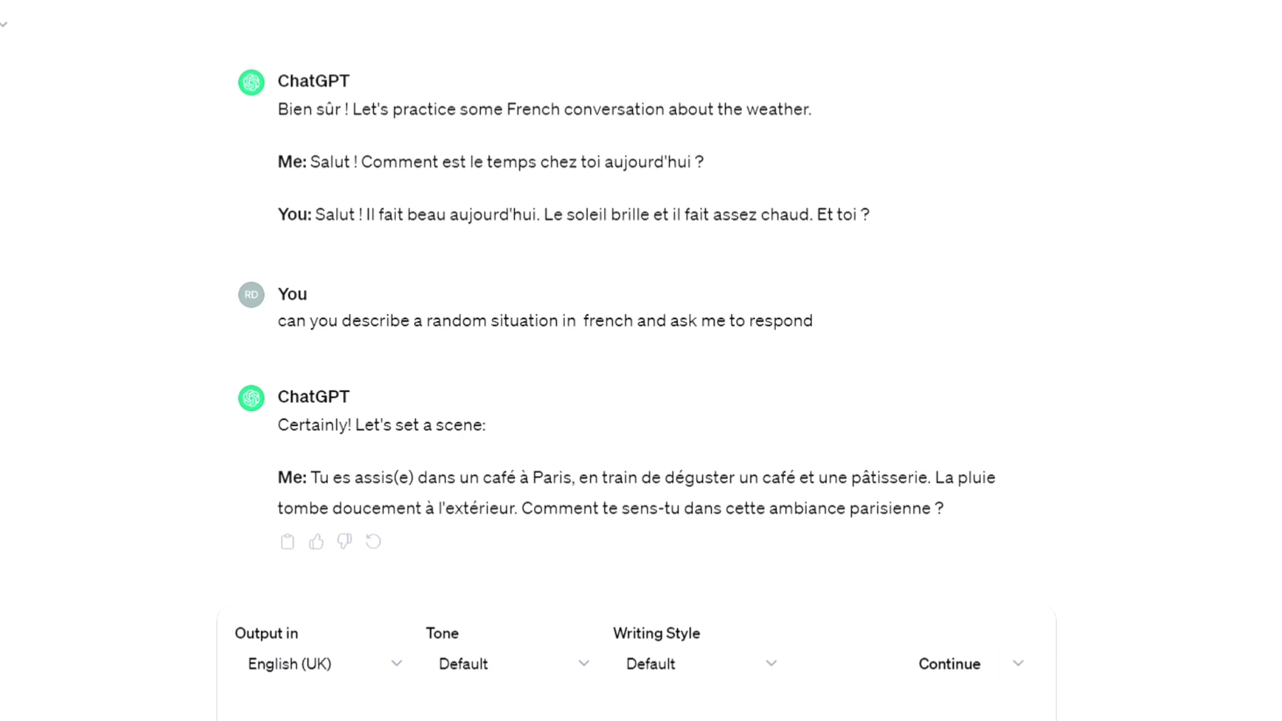
{"action": "key", "text": "Return"}
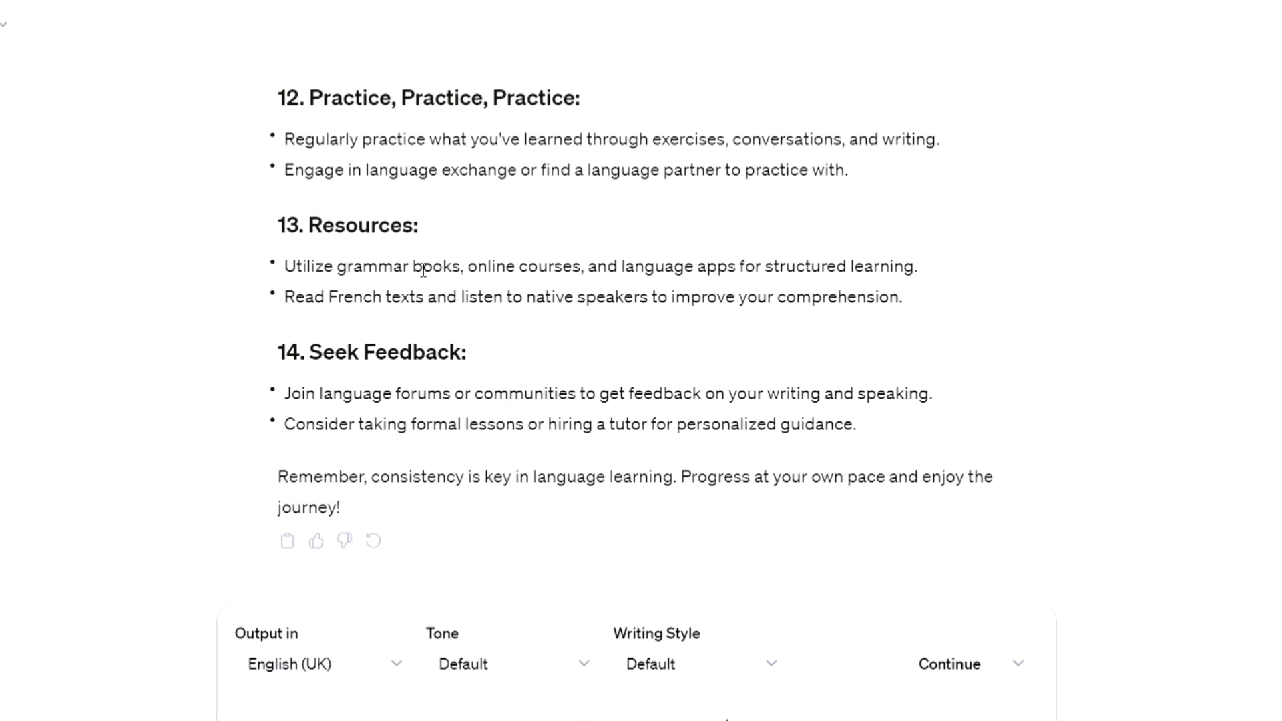
Step: Ask about the French present tense and grammar exercises, then 'test me with fill in the blanks'
{"action": "key", "text": "Return"}
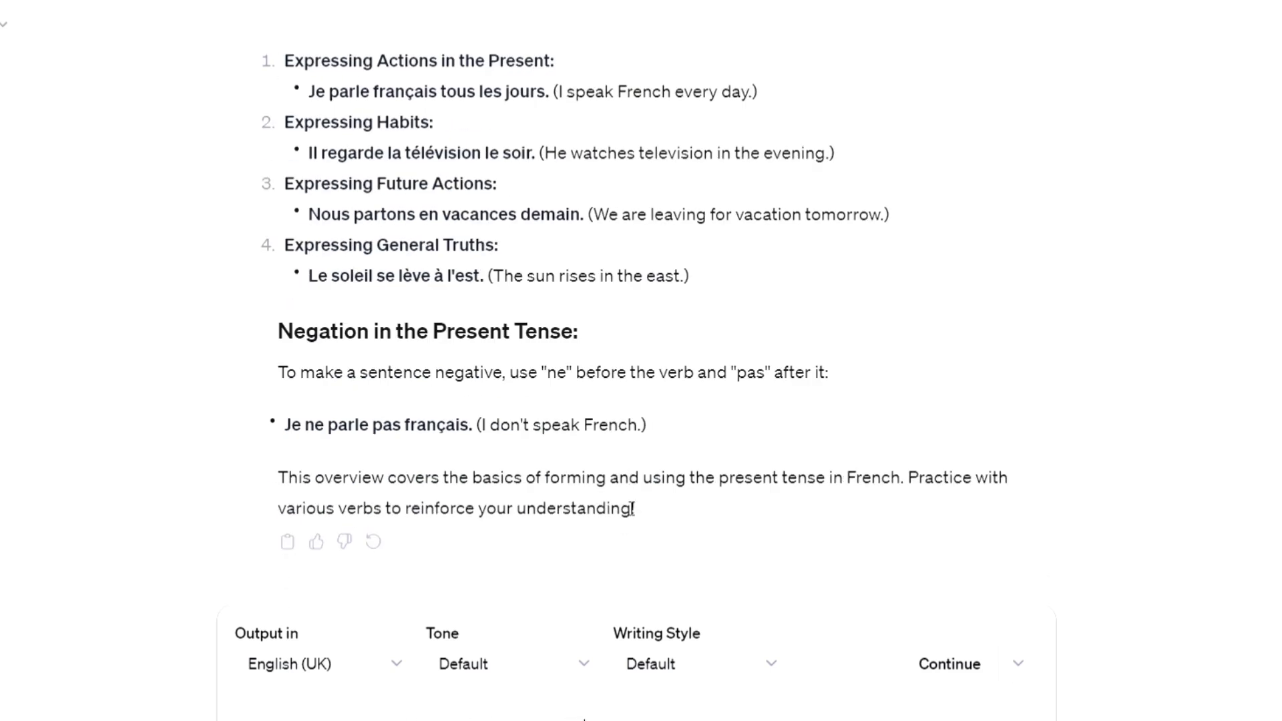
{"action": "key", "text": "Return"}
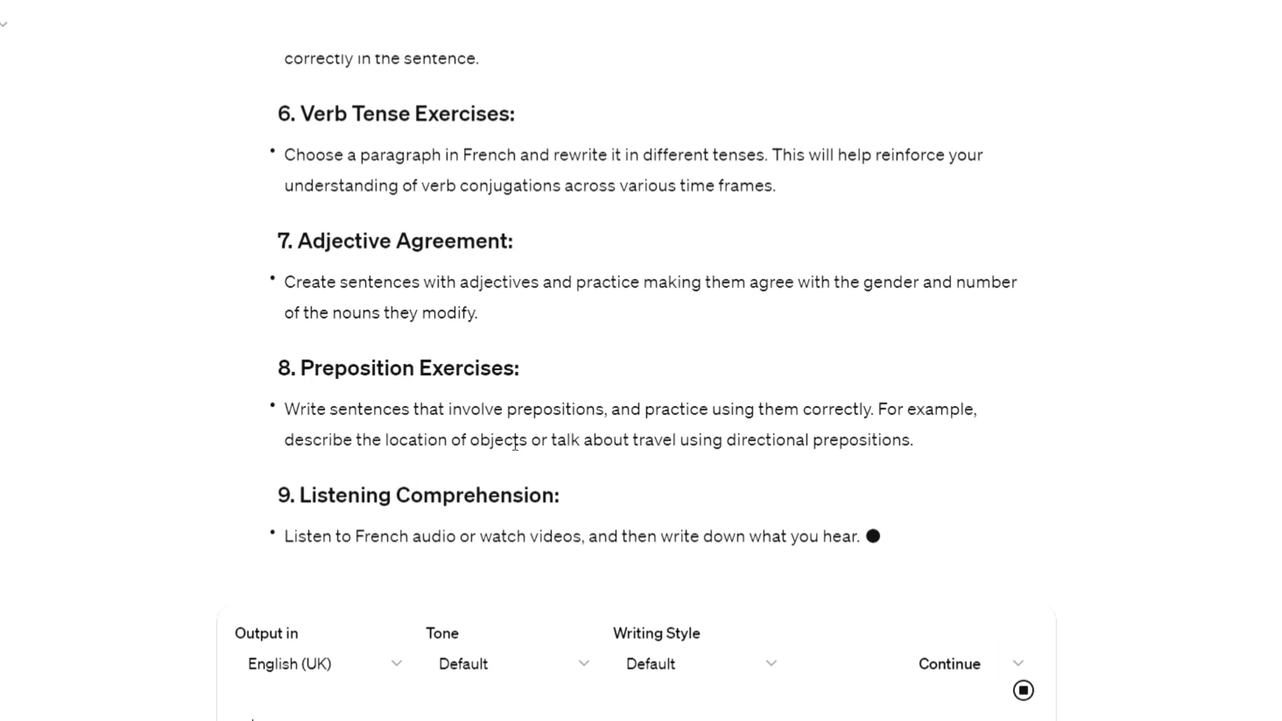
{"action": "scroll", "coordinate": [515, 443], "scroll_direction": "up", "scroll_amount": 4}
{"action": "scroll", "coordinate": [516, 443], "scroll_direction": "up", "scroll_amount": 4}
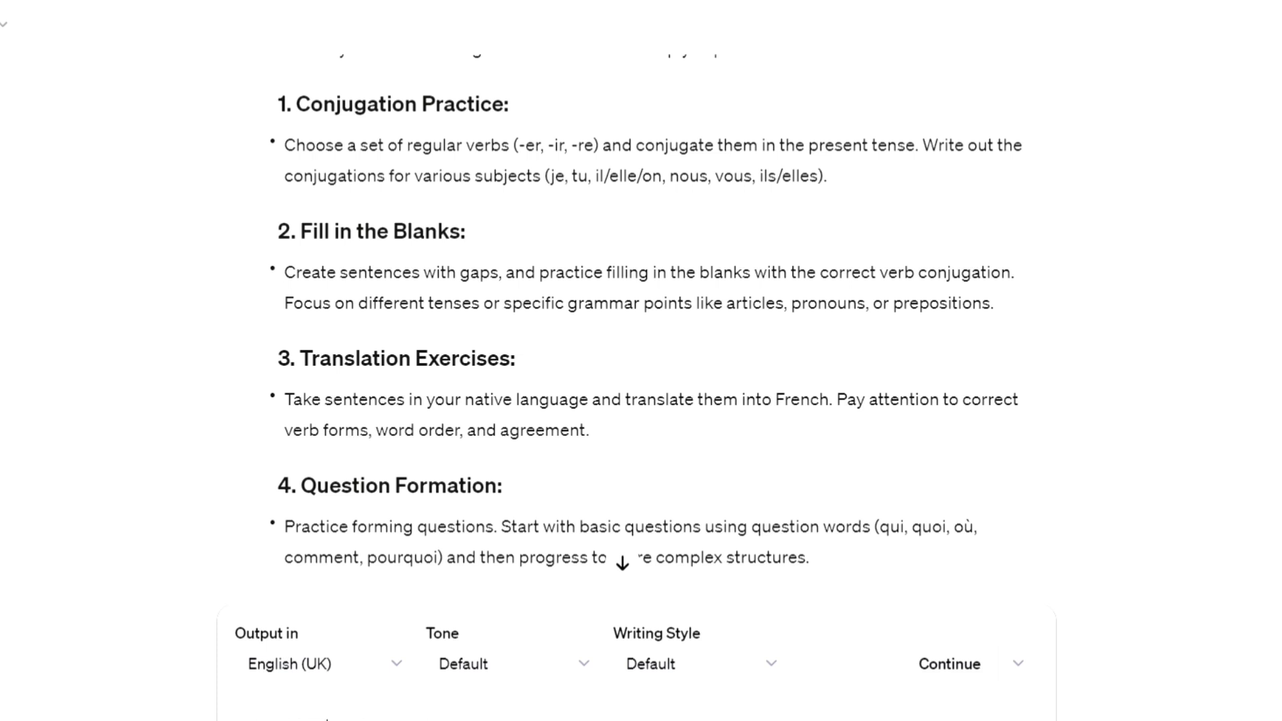
{"action": "key", "text": "Return"}
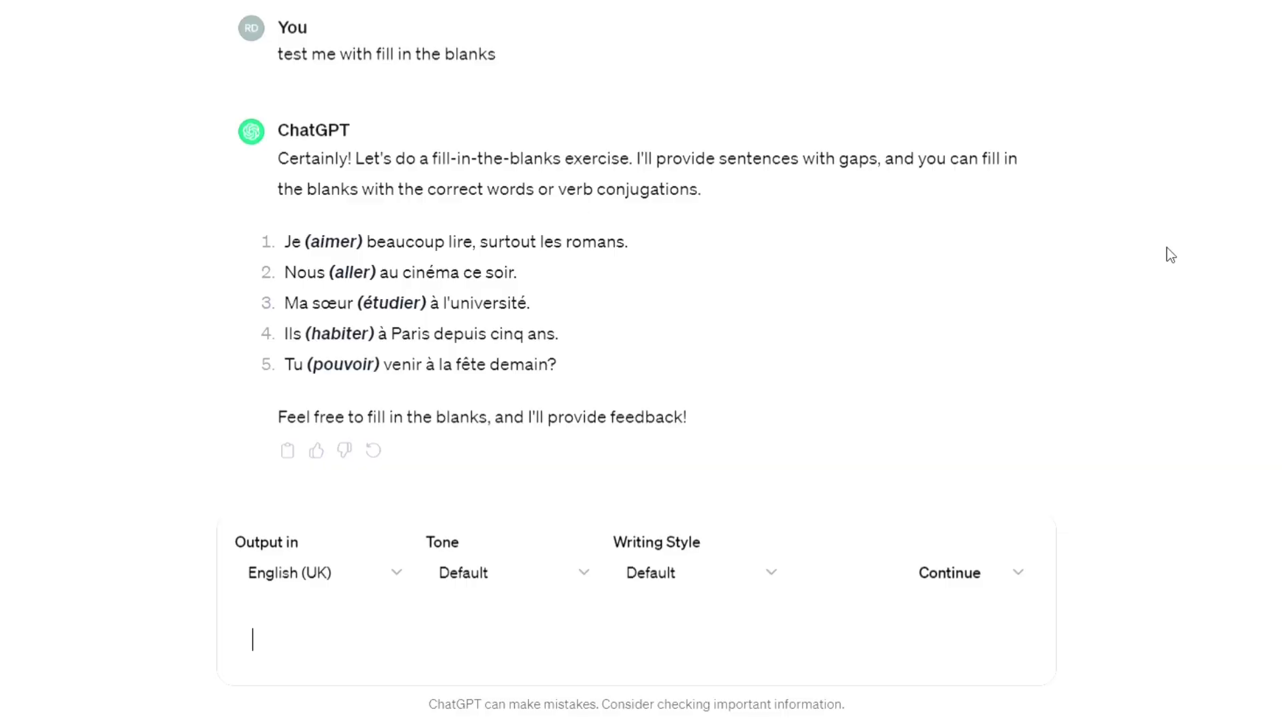
Step: Send 'How can you help me to learn french' after correcting the misspelled 'frewnch'
{"action": "type", "text": "Ho"}
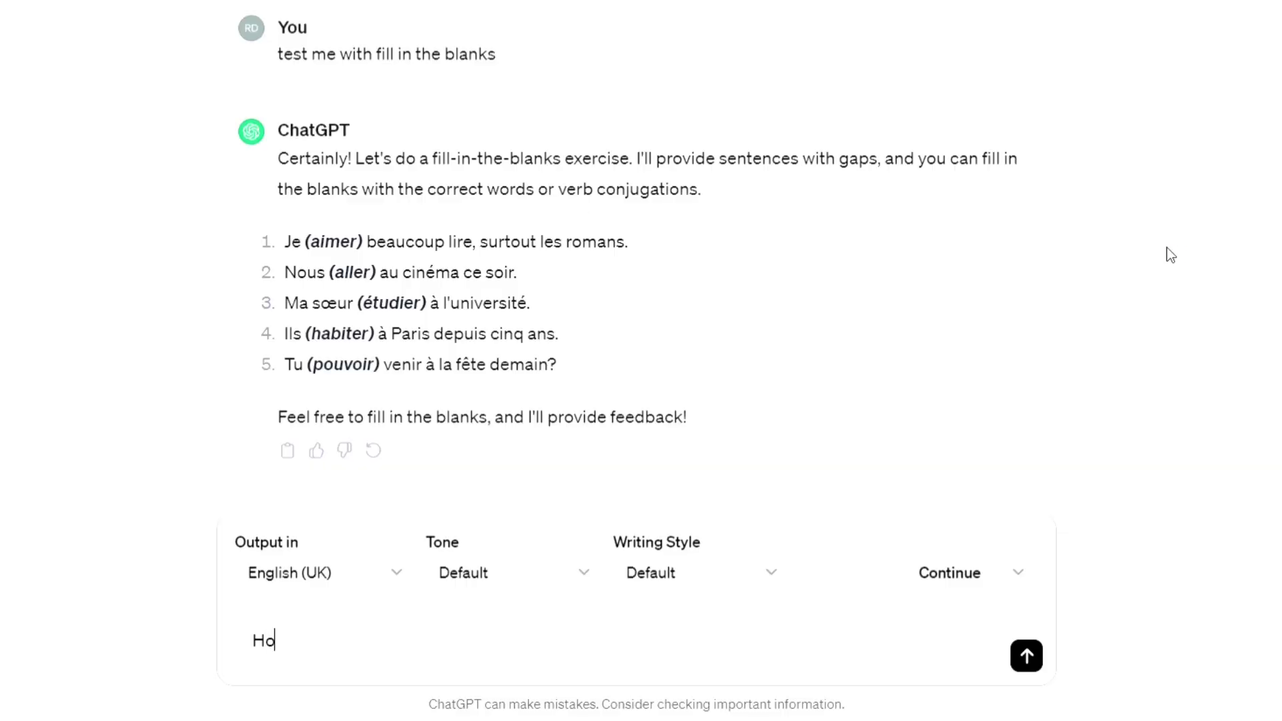
{"action": "type", "text": "w can"}
{"action": "type", "text": " you he"}
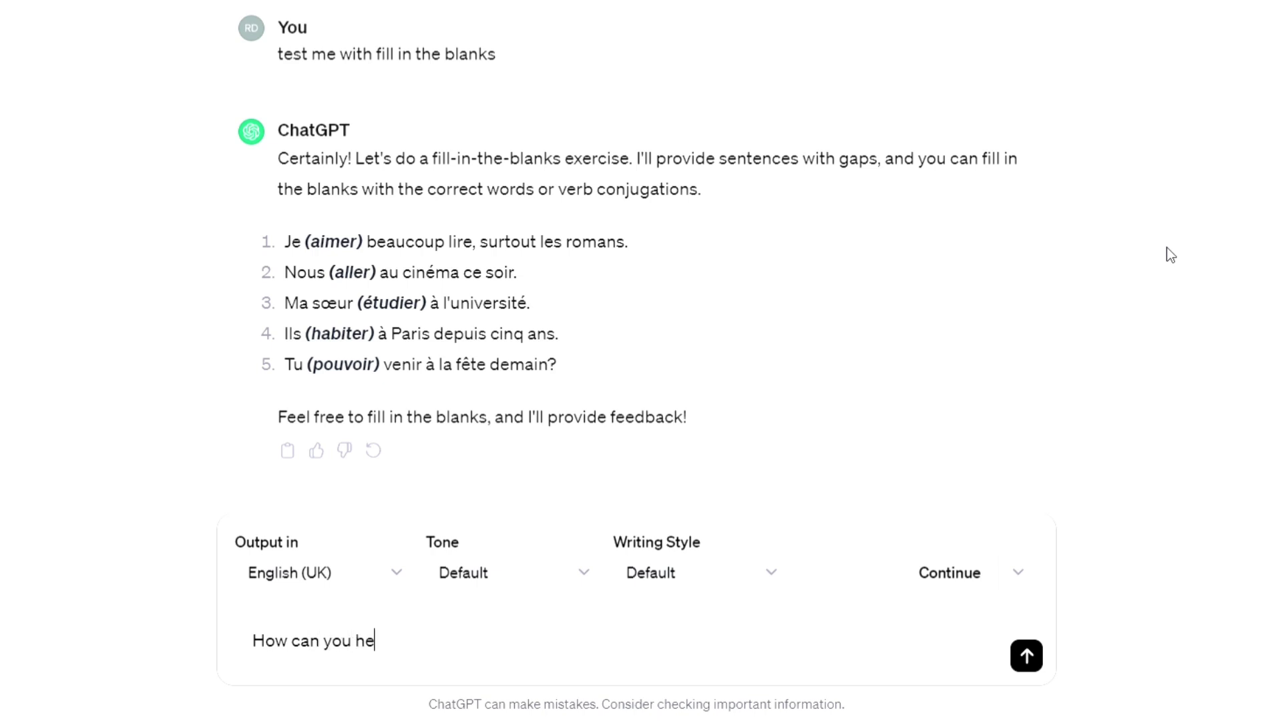
{"action": "type", "text": "lp me"}
{"action": "type", "text": " to lear"}
{"action": "type", "text": "n frewnch"}
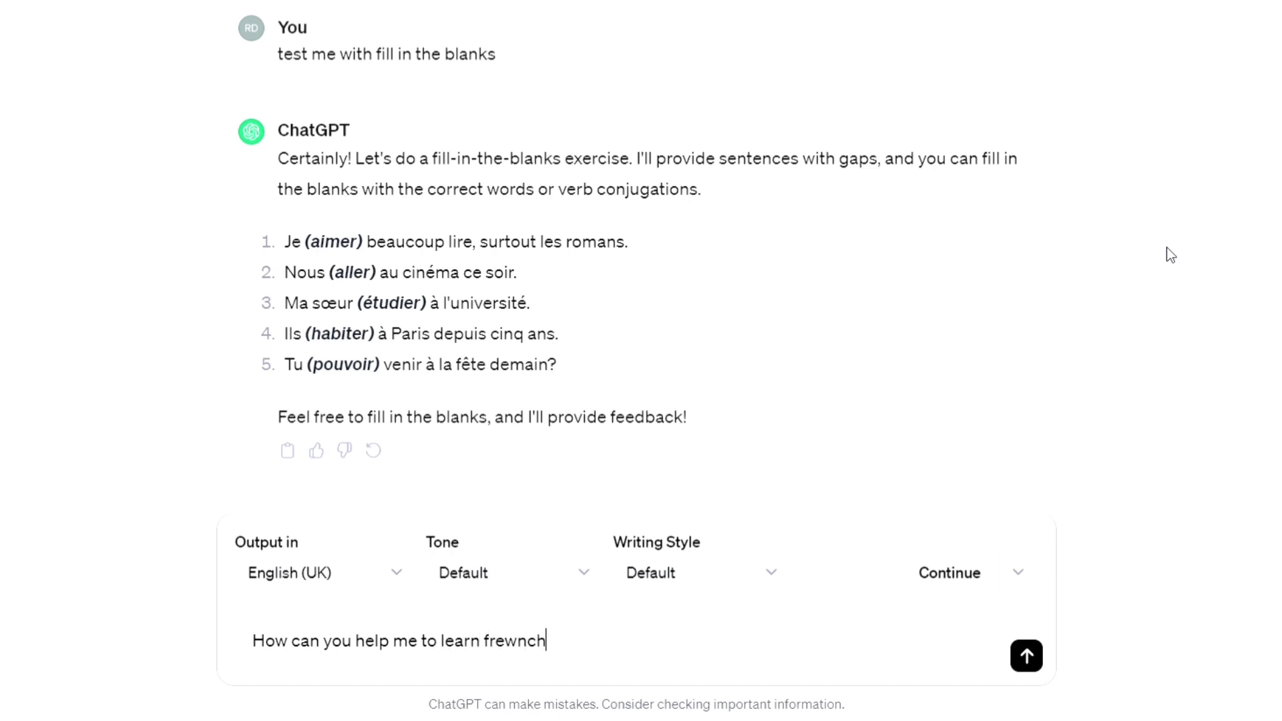
{"action": "key", "text": "BackSpace"}
{"action": "key", "text": "BackSpace"}
{"action": "key", "text": "BackSpace"}
{"action": "key", "text": "BackSpace"}
{"action": "type", "text": "nch"}
{"action": "key", "text": "Return"}
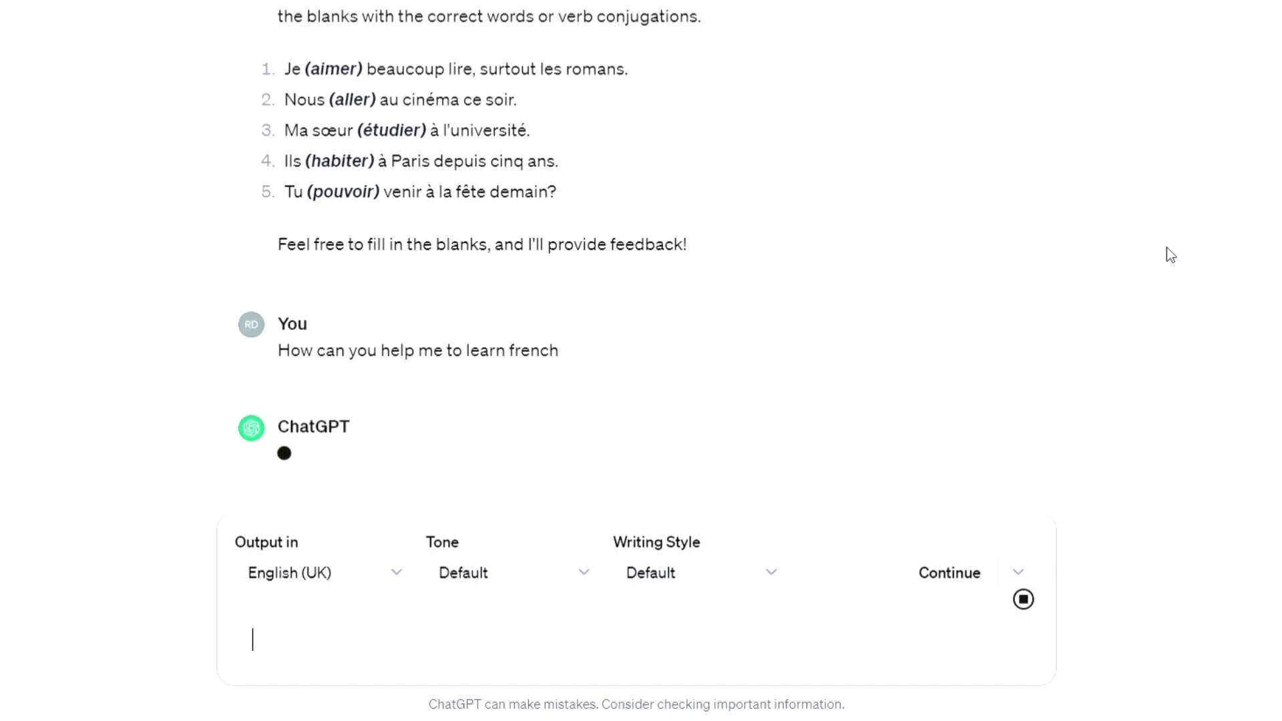